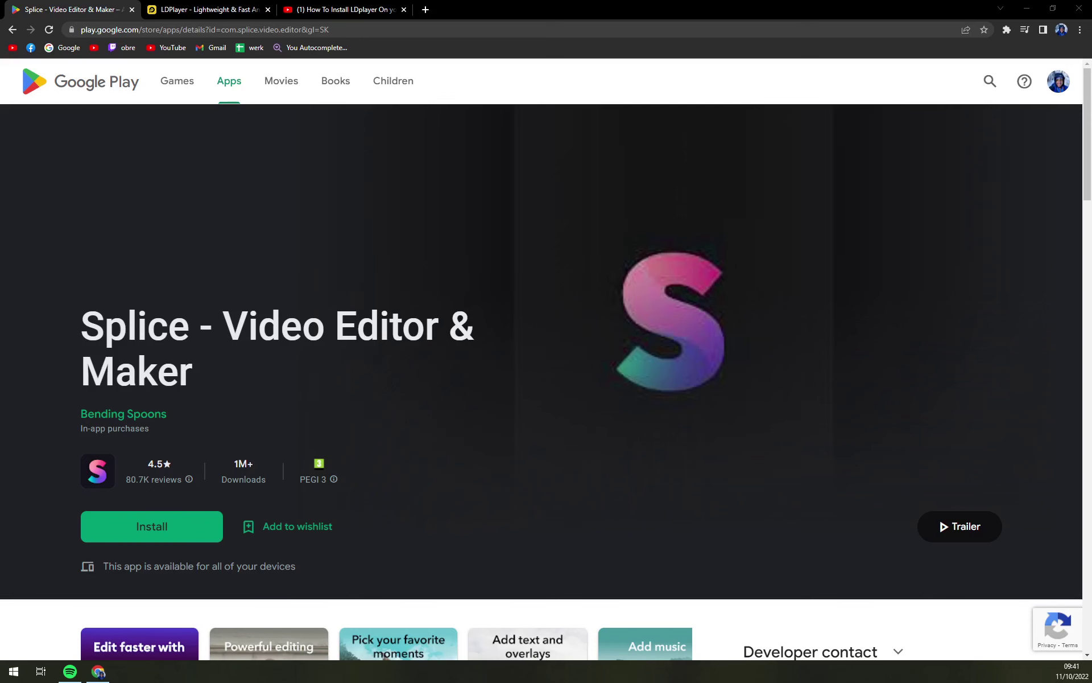
Step: Open the LDPlayer website from the link in the installation video's YouTube description and download LDPlayer 9
left_click(216, 9)
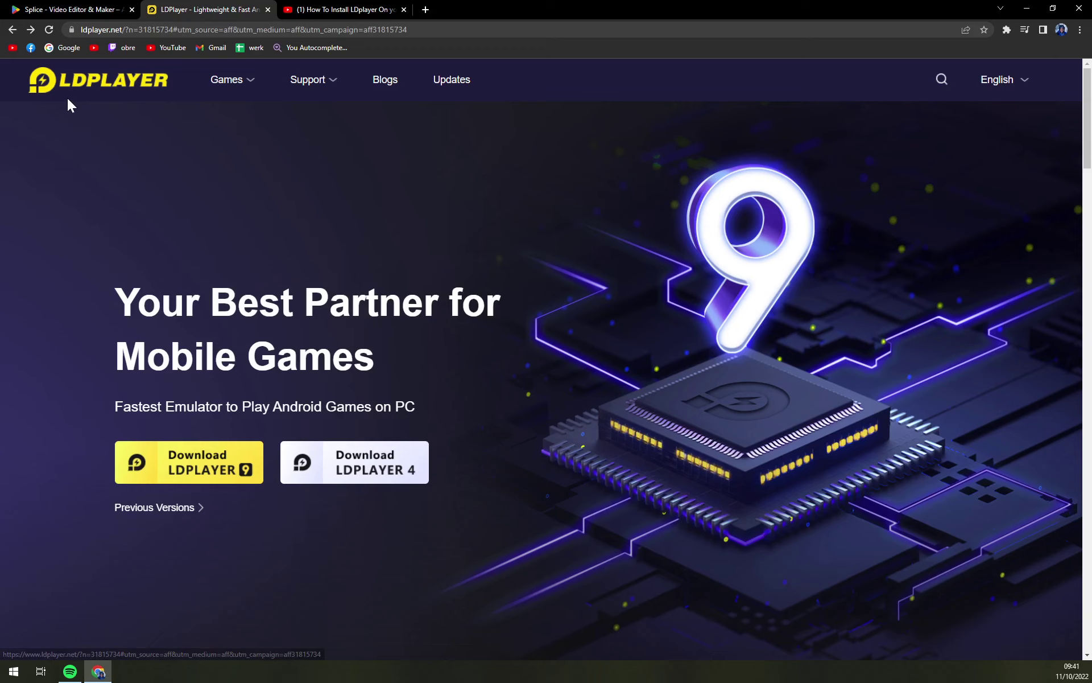
left_click(370, 8)
scroll(267, 253, "down", 5)
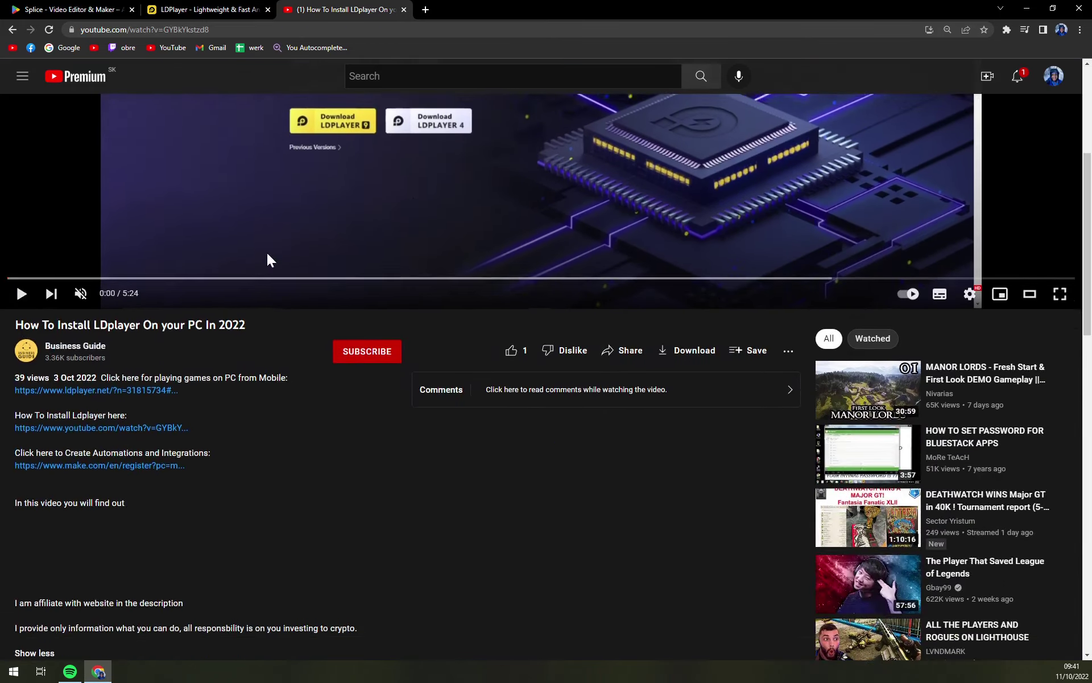
scroll(174, 322, "up", 4)
scroll(114, 433, "down", 2)
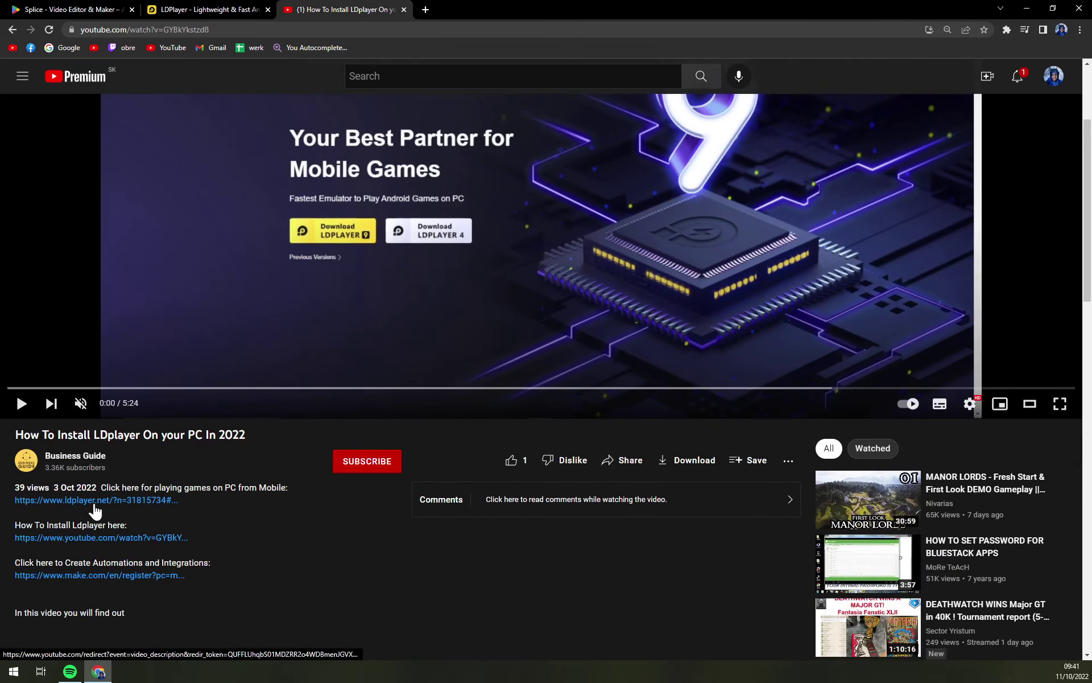
left_click(93, 504)
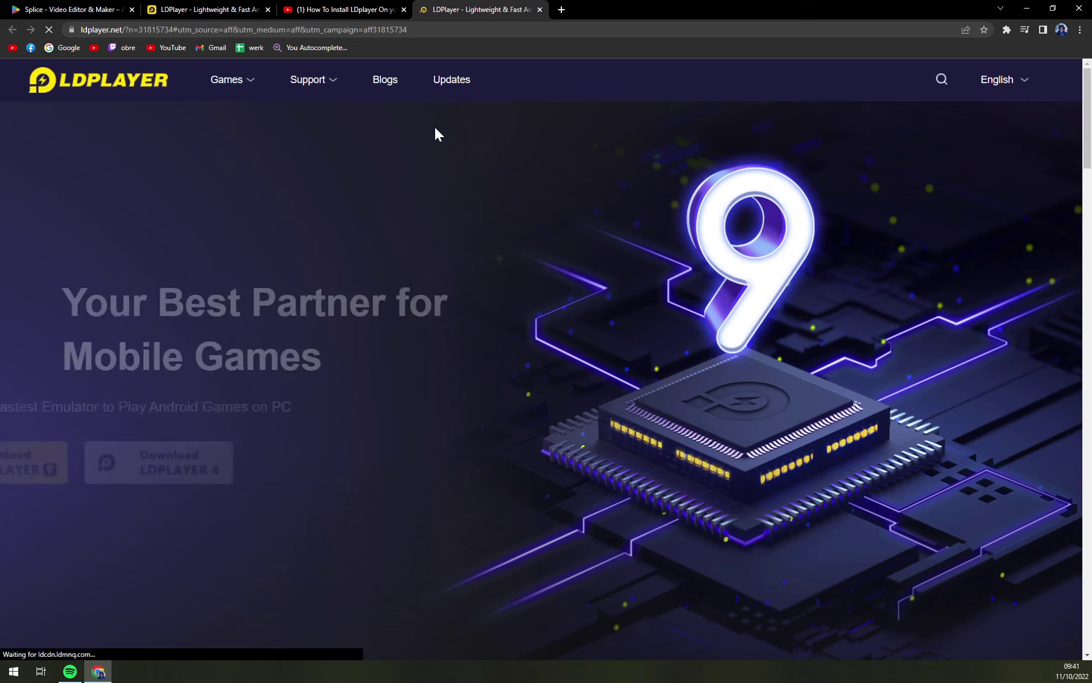
left_click(180, 472)
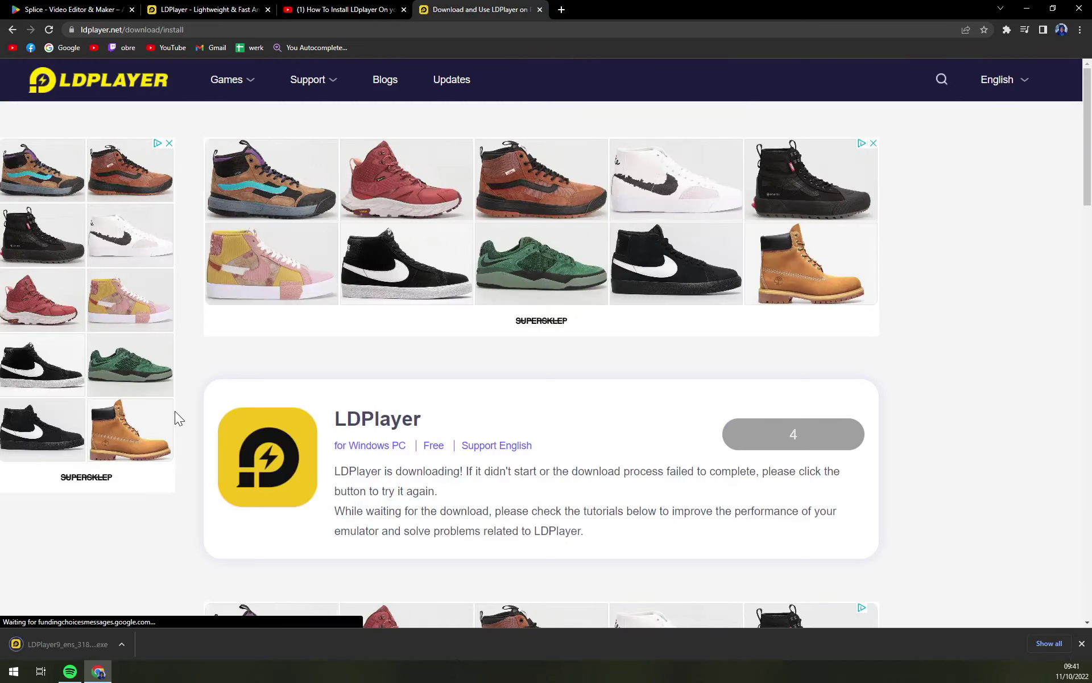
Step: Play the YouTube video "How To Install LDplayer On your PC In 2022" in full screen
left_click(322, 9)
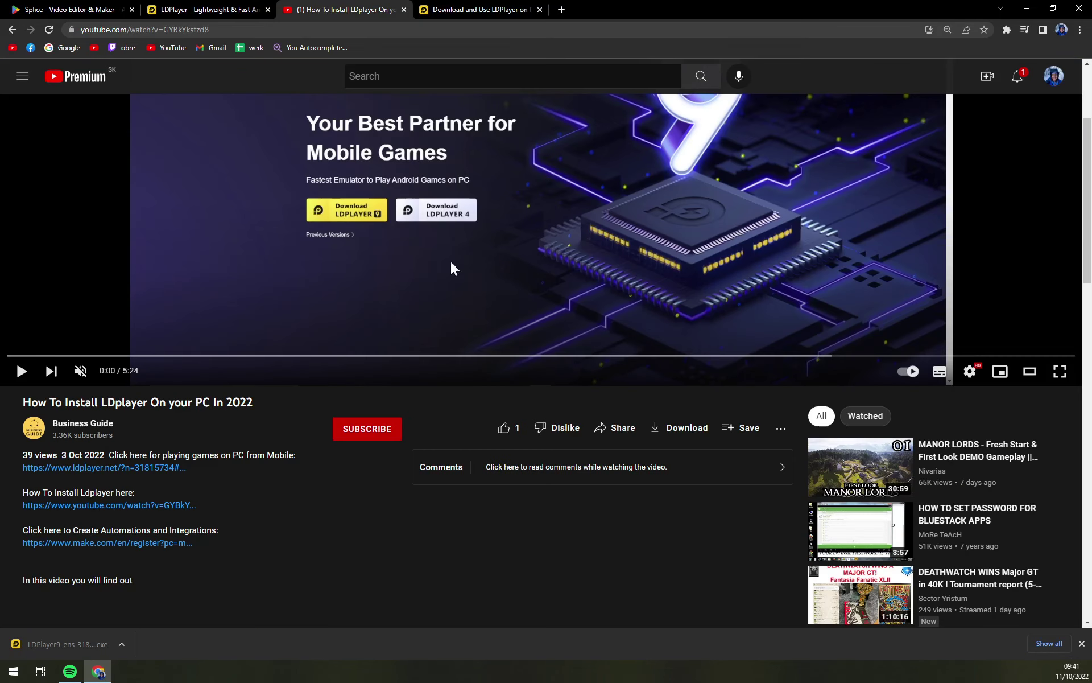
double_click(849, 342)
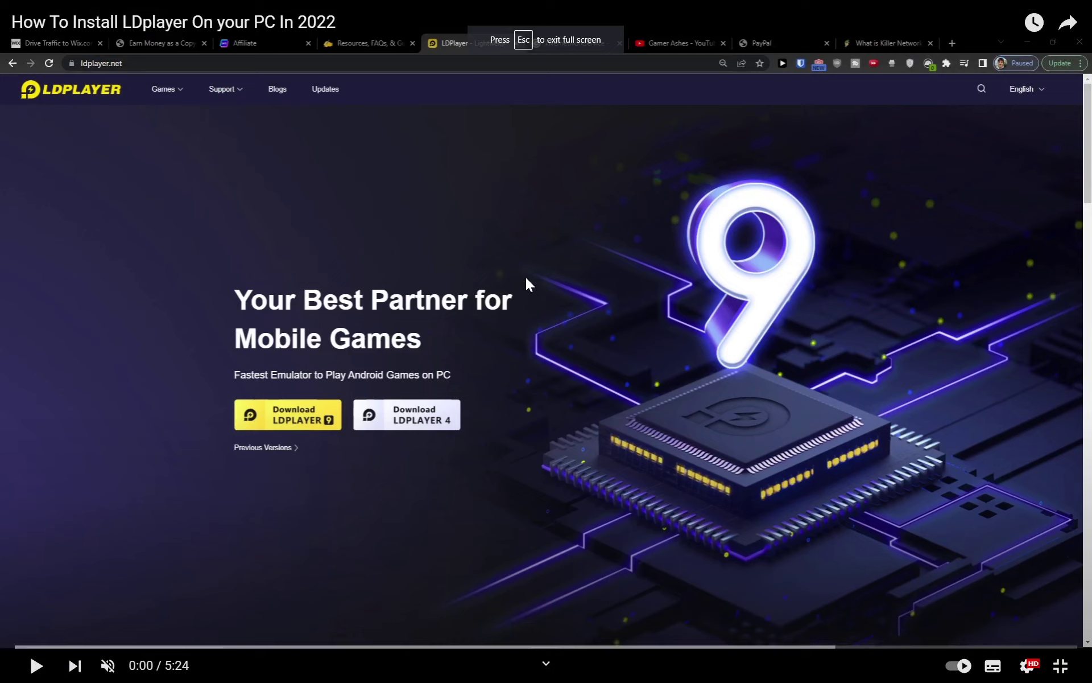
key("space")
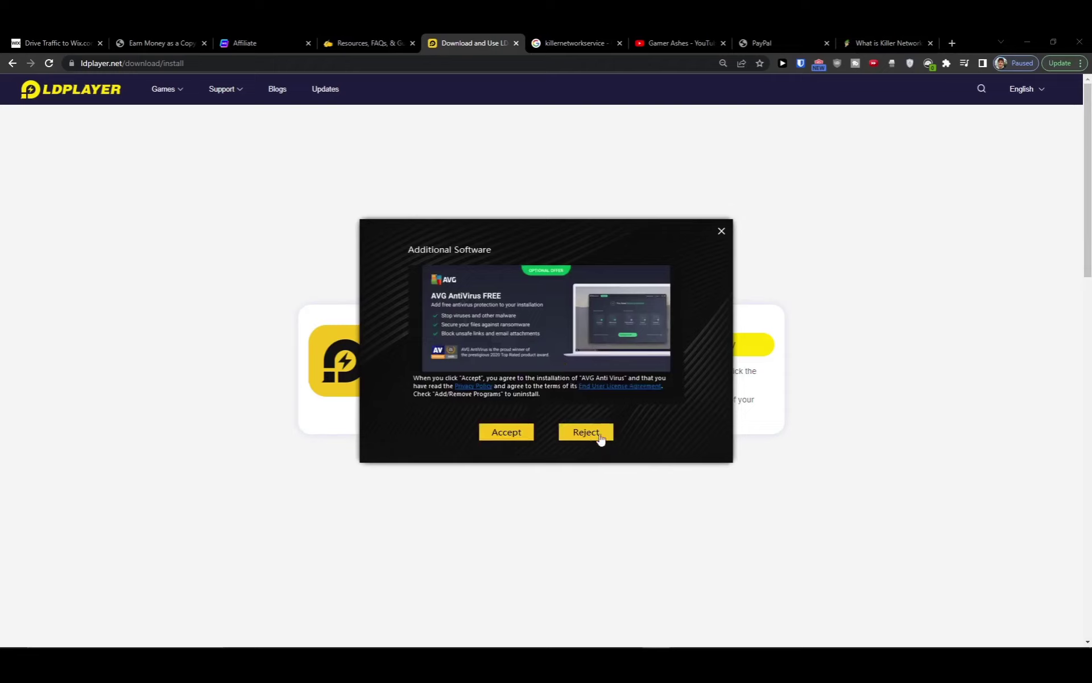
left_click(586, 432)
left_click(601, 436)
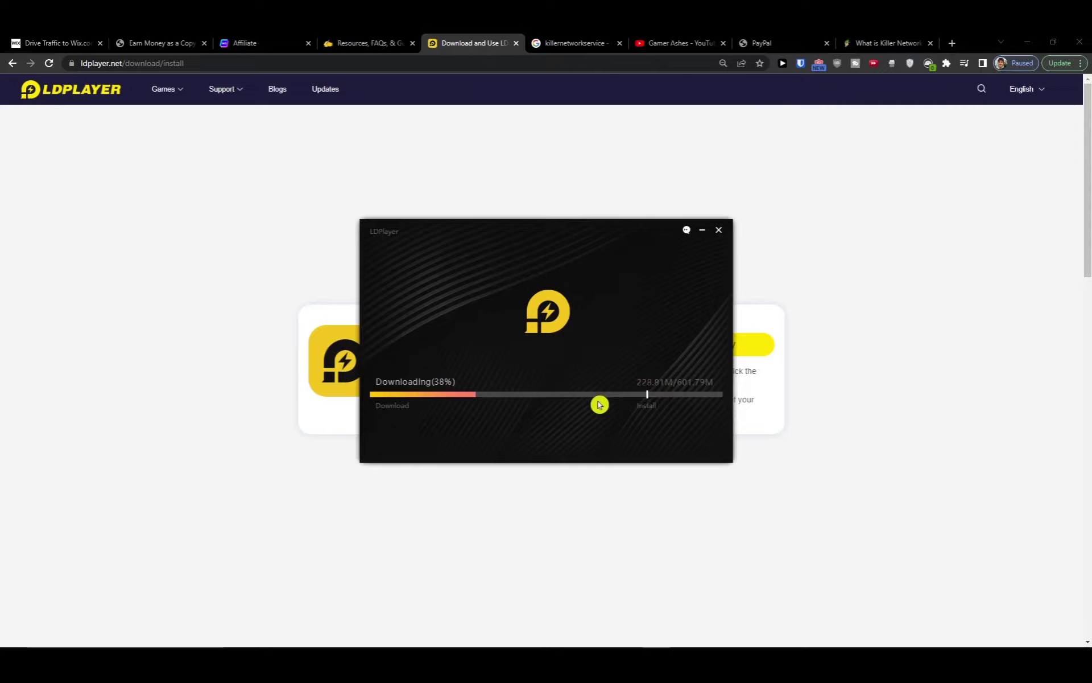
left_click(952, 43)
key("ctrl+w")
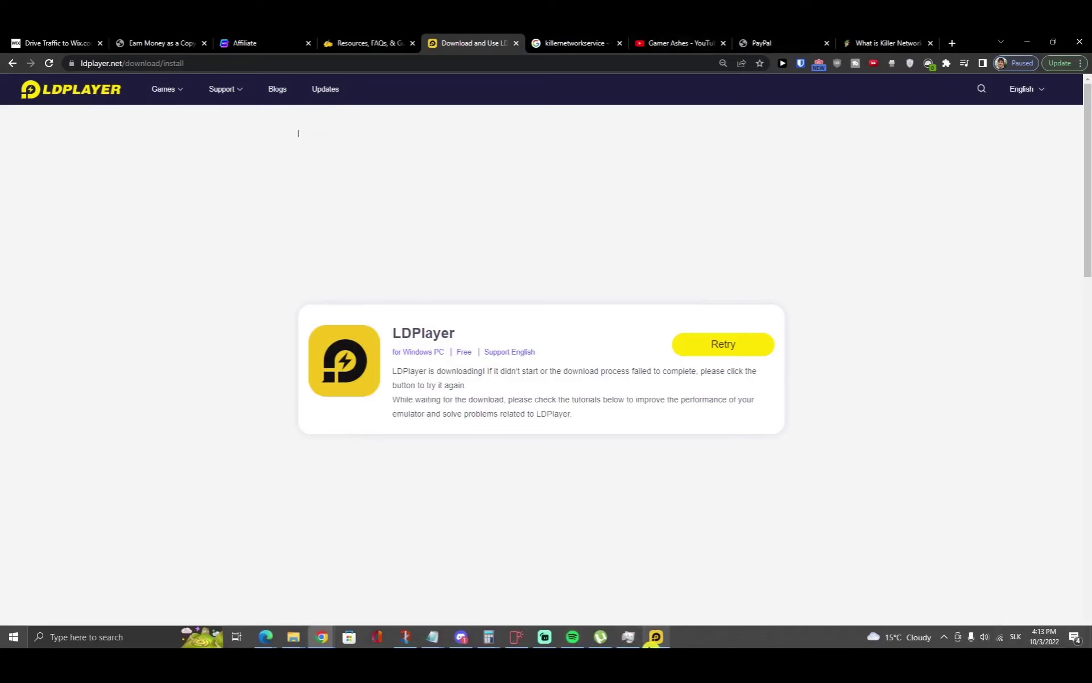
left_click(656, 637)
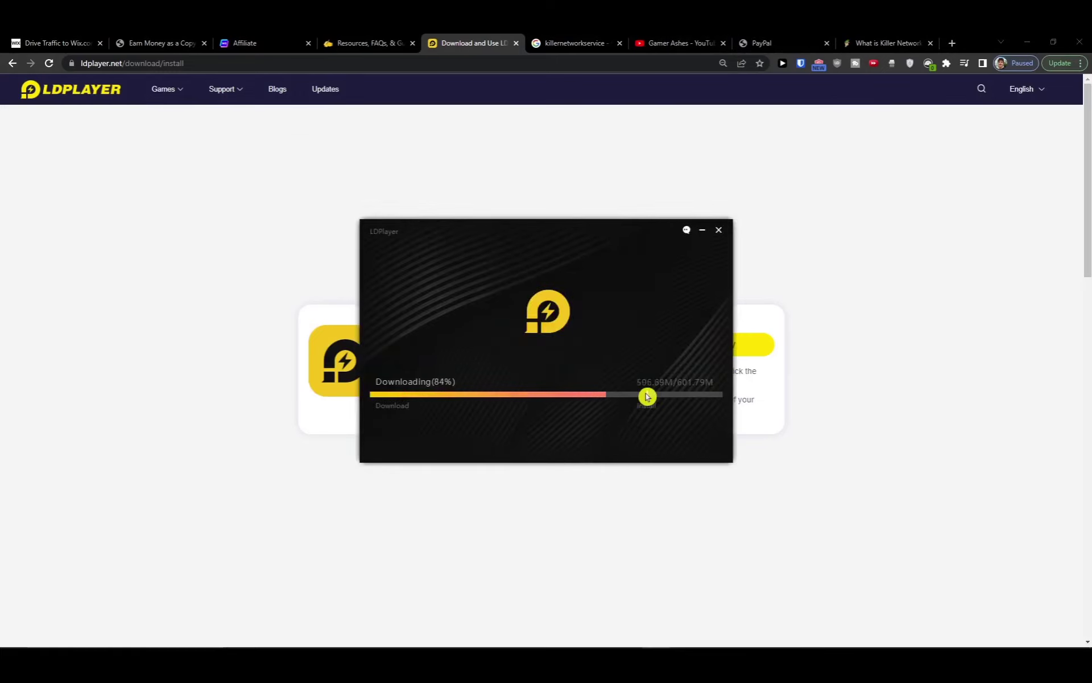
mouse_move(520, 228)
left_mouse_down()
mouse_move(568, 246)
mouse_move(517, 233)
left_mouse_up()
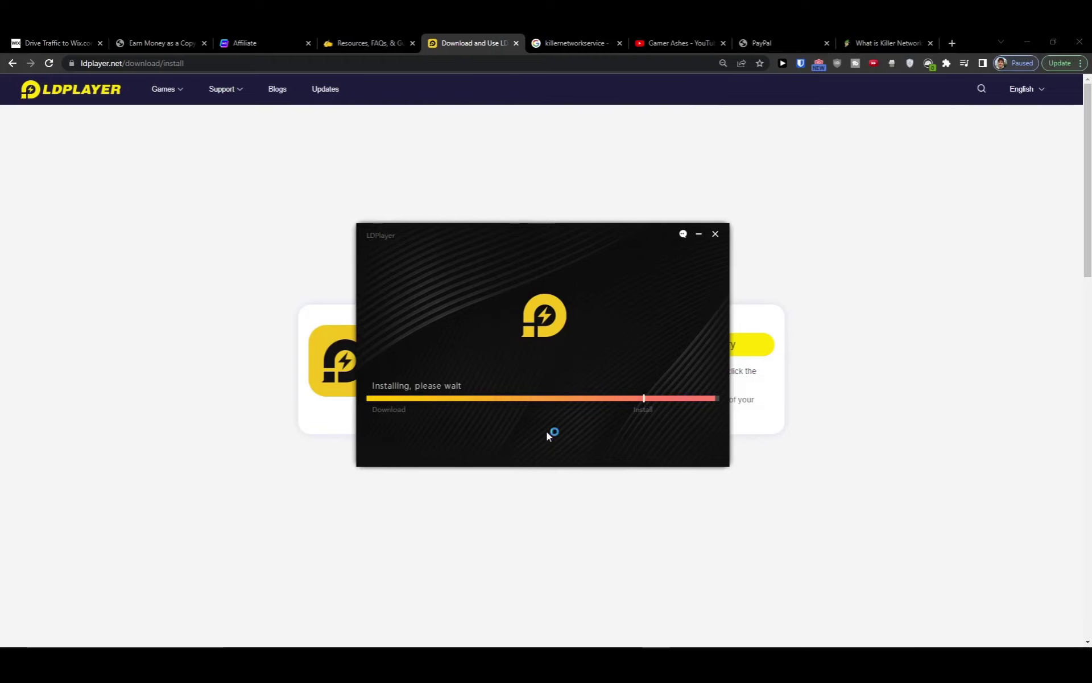
left_click(548, 435)
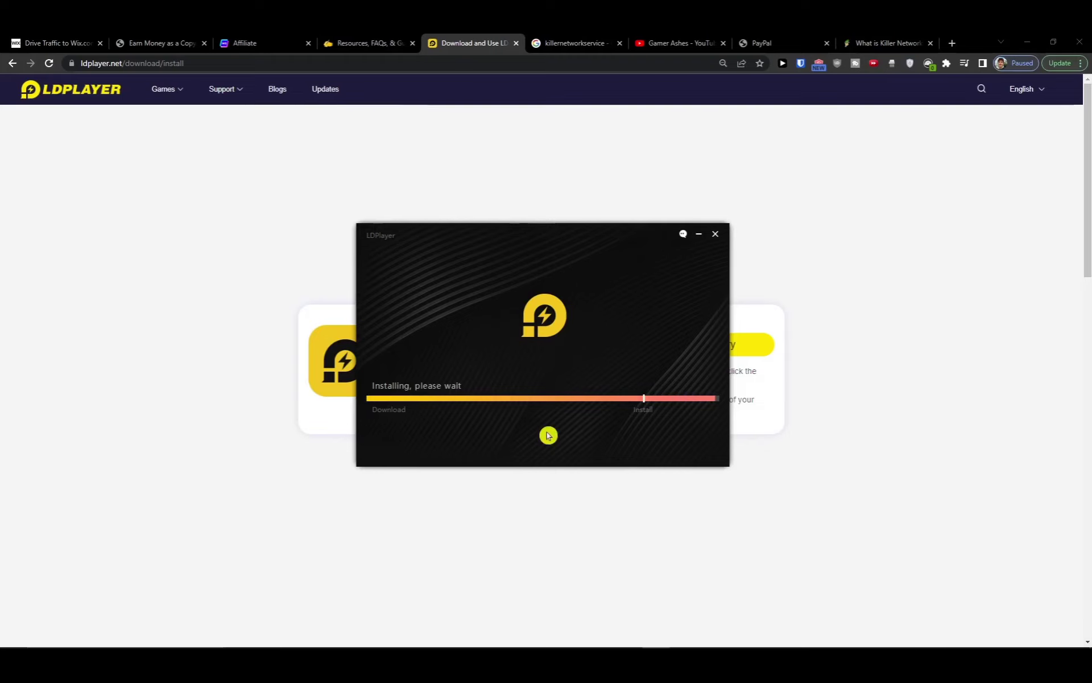
left_click(548, 435)
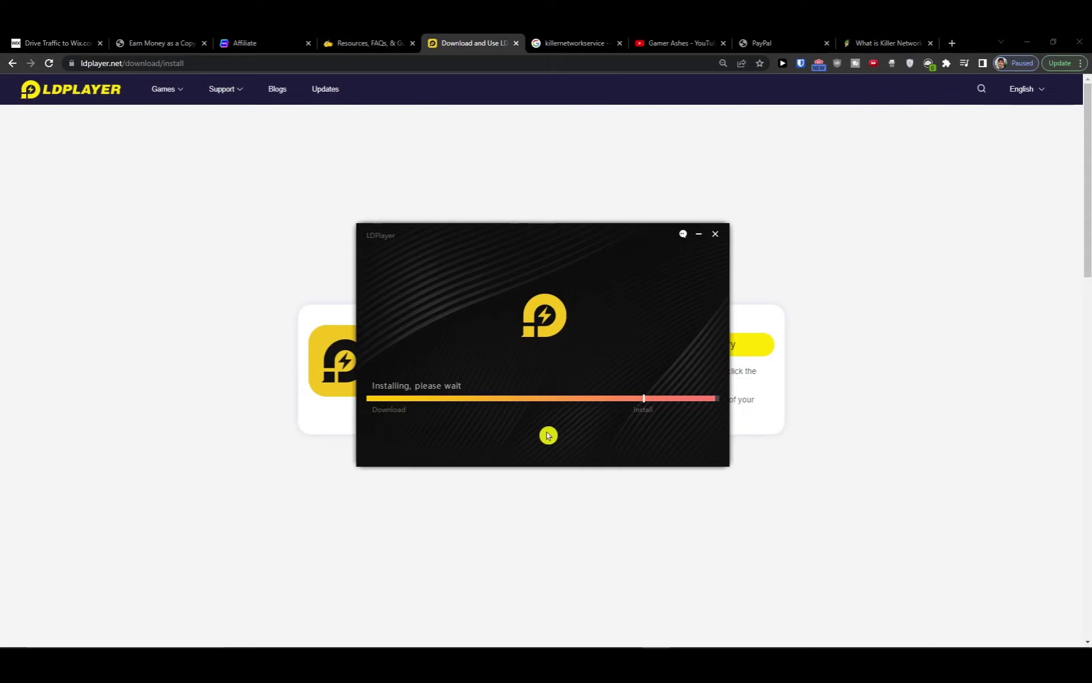
Step: Pause the installation video, leave full screen and switch to the LDPlayer window on the desktop
left_click(547, 397)
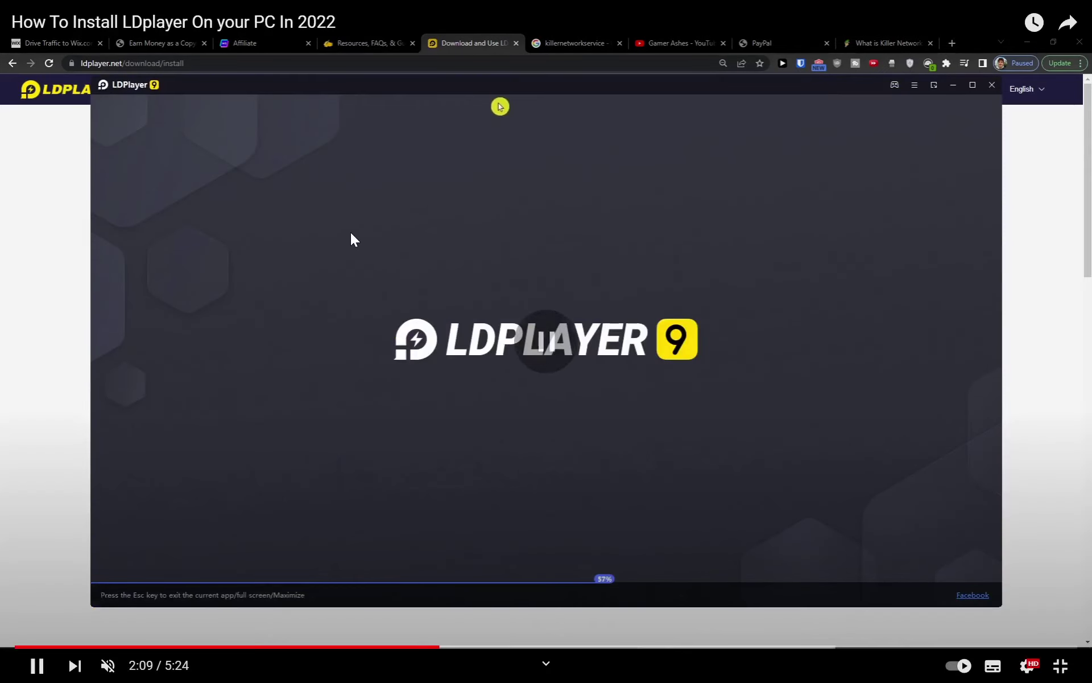
key("Escape")
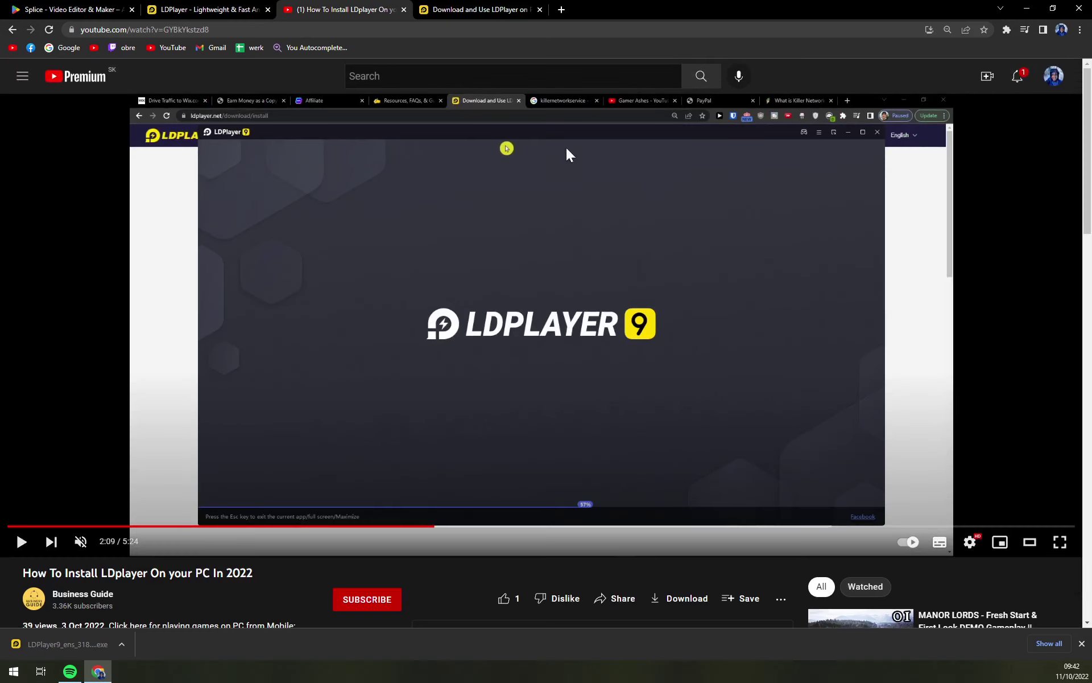
left_click(1026, 9)
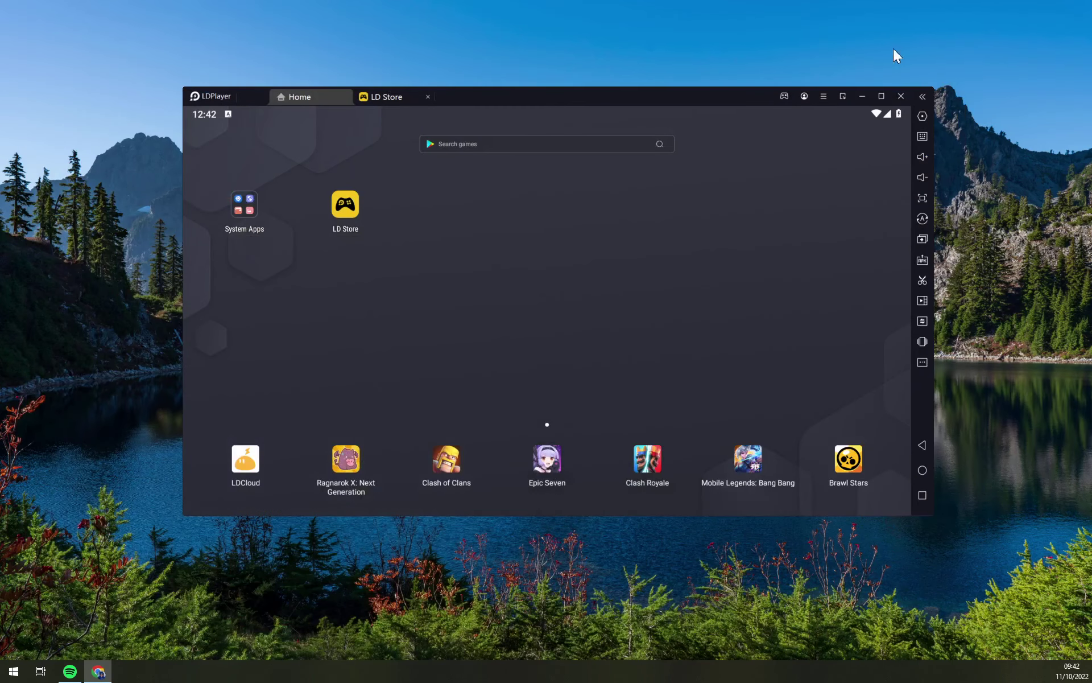
left_click_drag(487, 97, 474, 111)
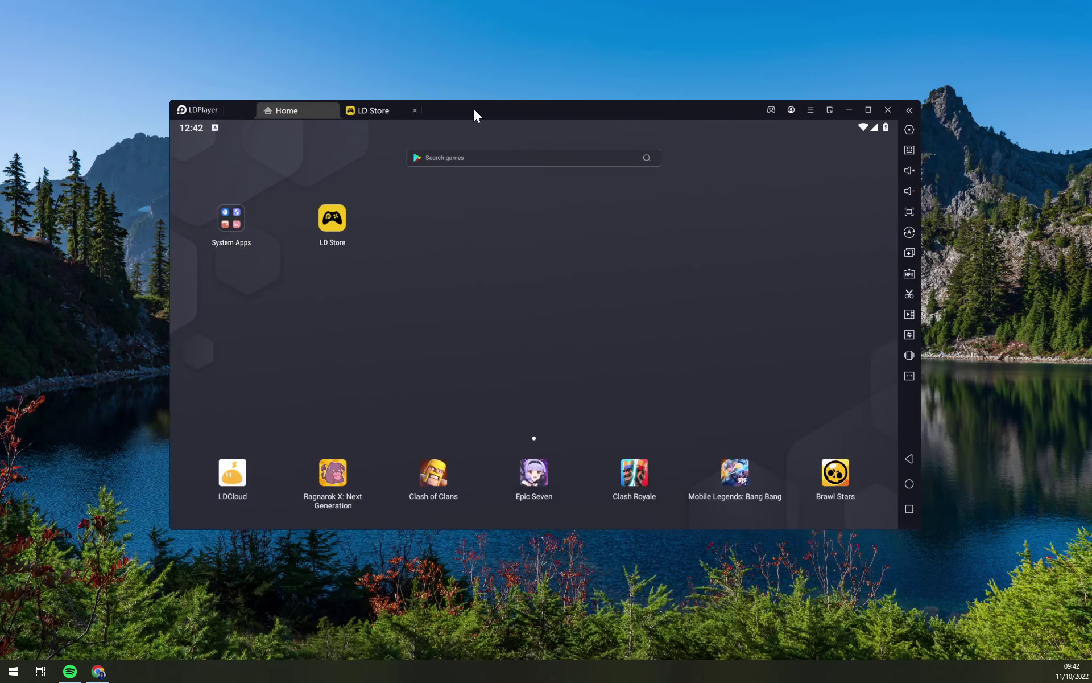
left_click_drag(495, 111, 527, 112)
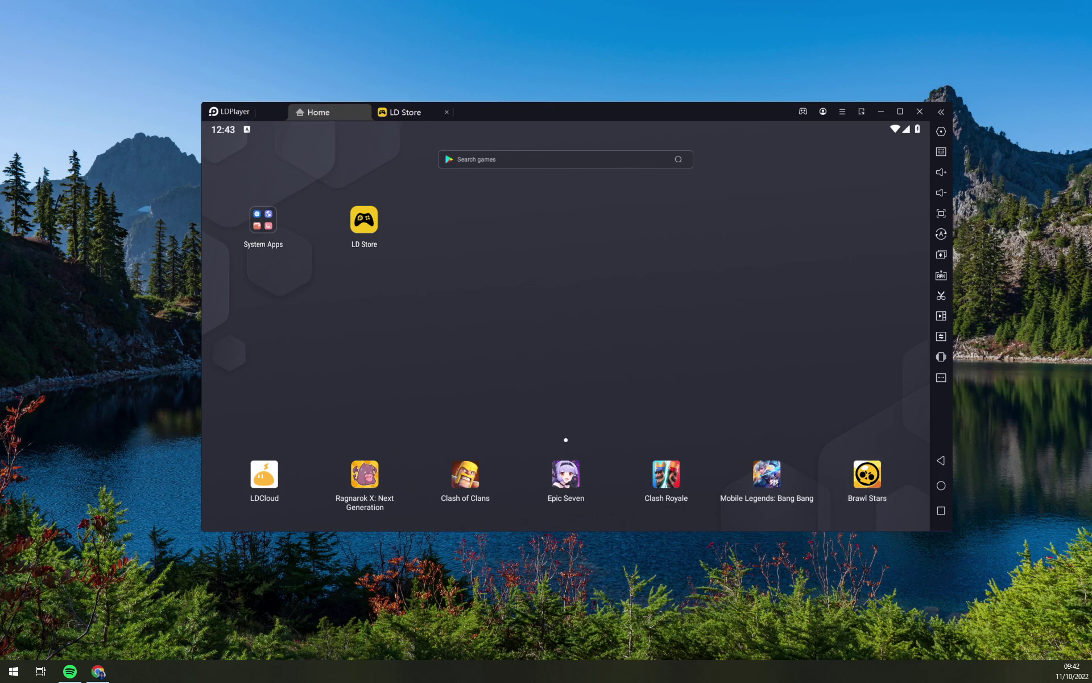
Step: Search the Play Store in the emulator's system apps for "splice" and install Splice - Video Editor & Maker
left_click(273, 219)
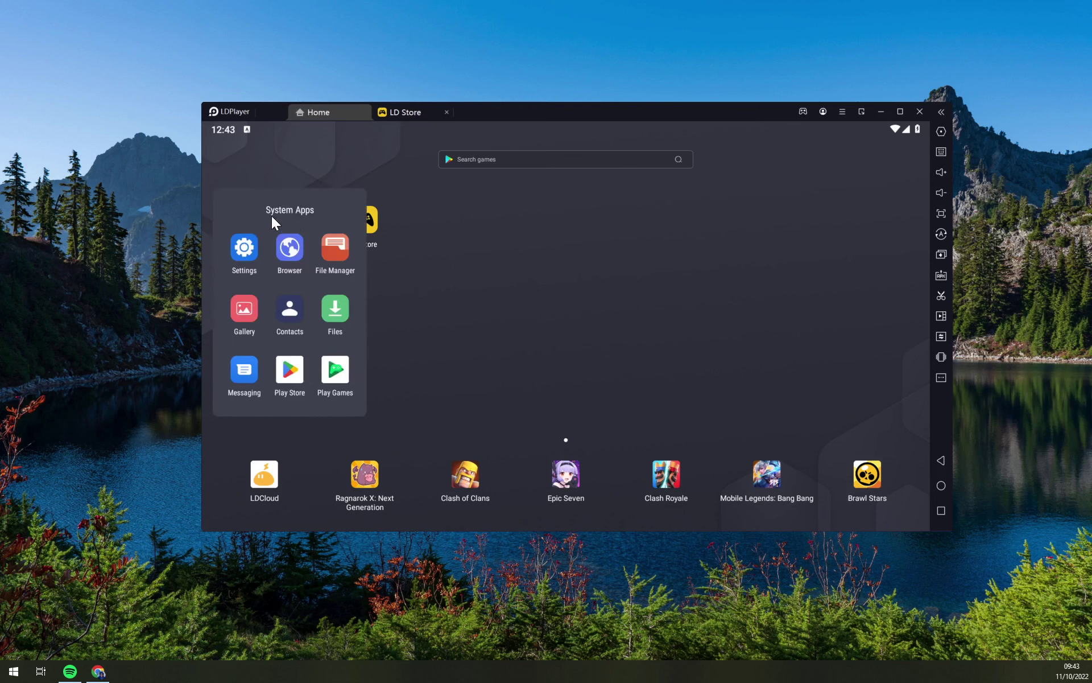
left_click(290, 376)
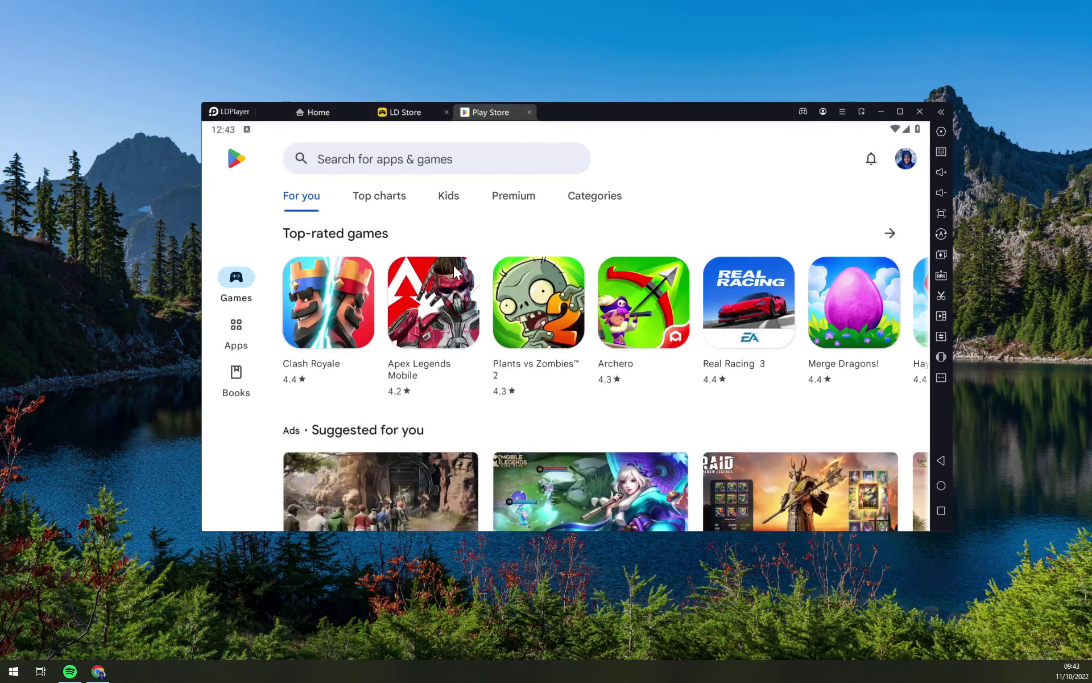
left_click(391, 149)
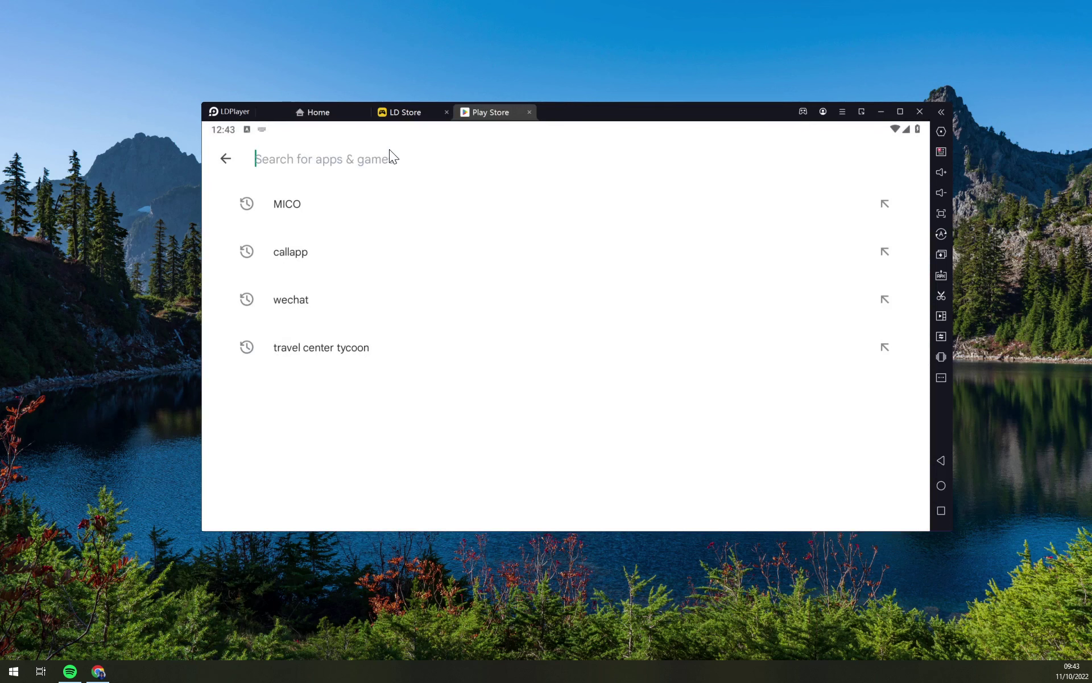
type("splice")
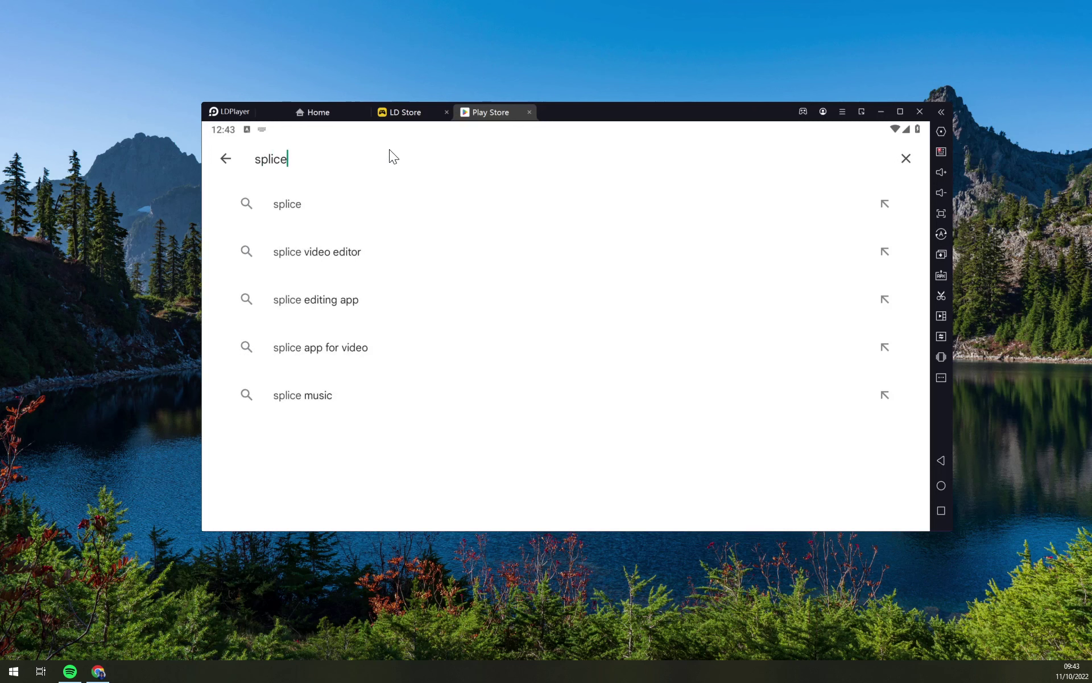
key("Return")
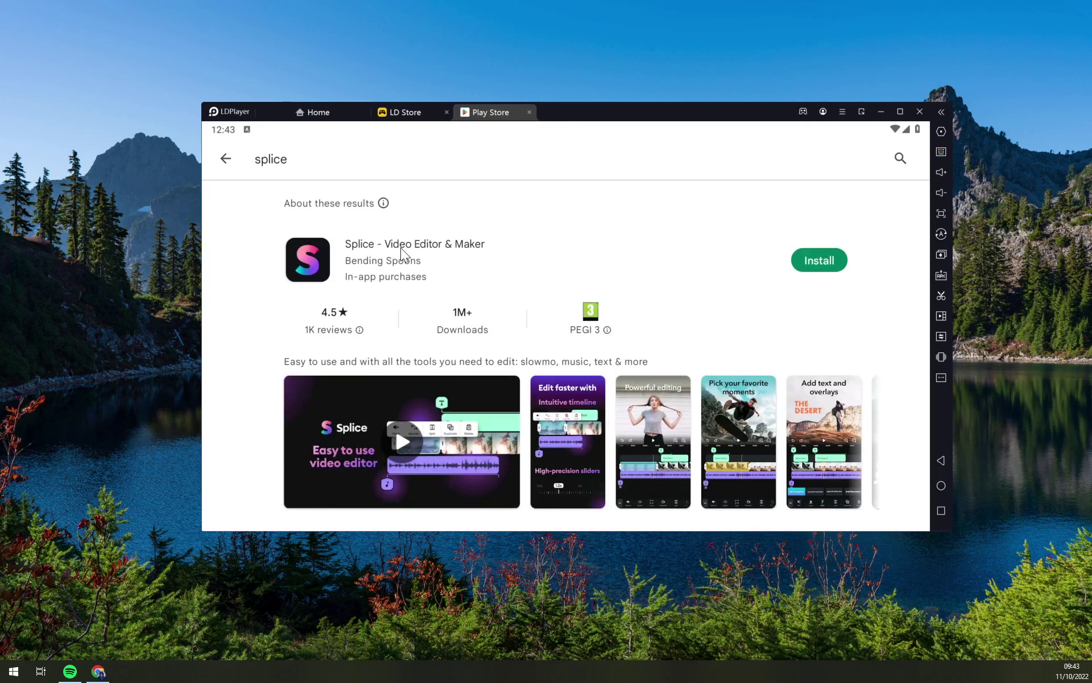
left_click(822, 271)
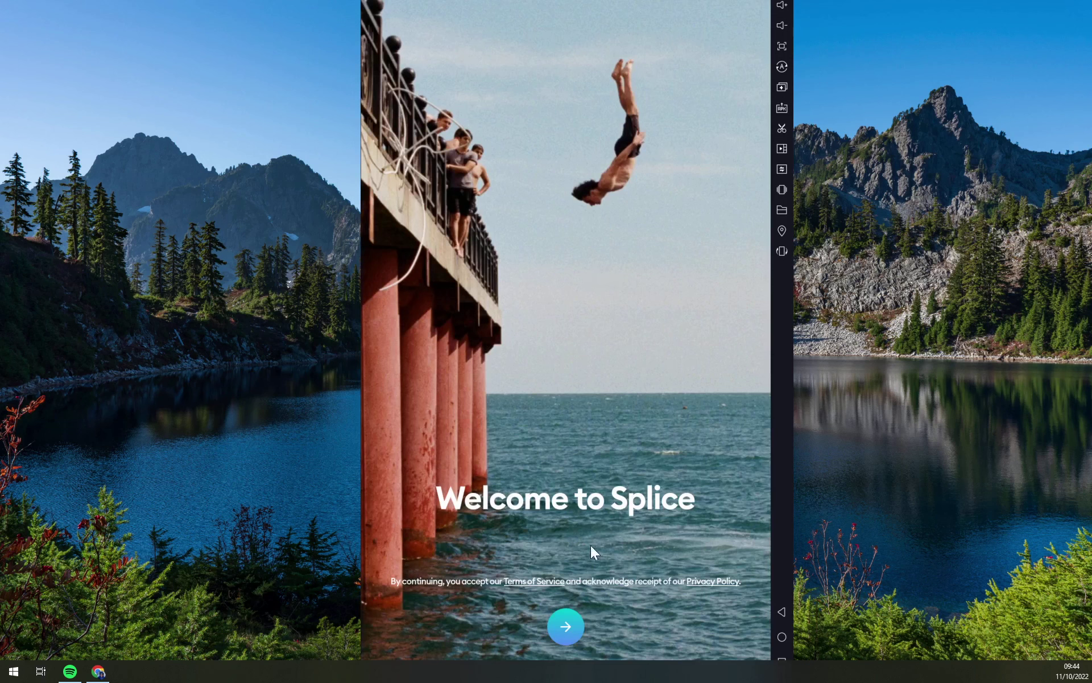
Step: Accept Splice's terms on the welcome screen and go through all introduction pages to get started
left_click(564, 626)
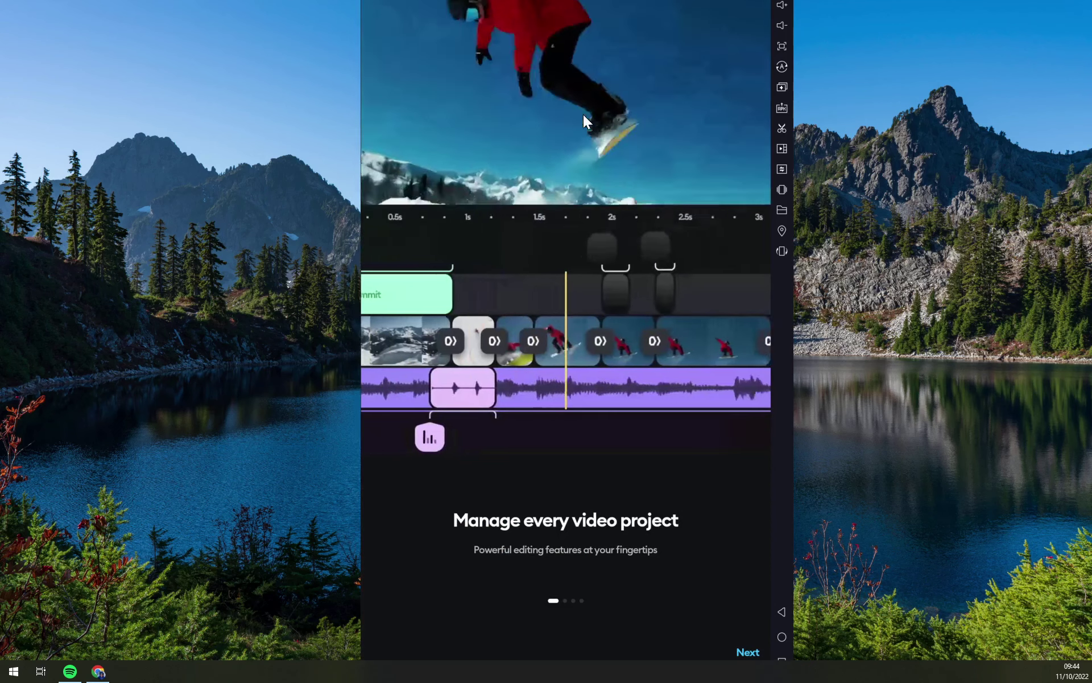
left_click(742, 653)
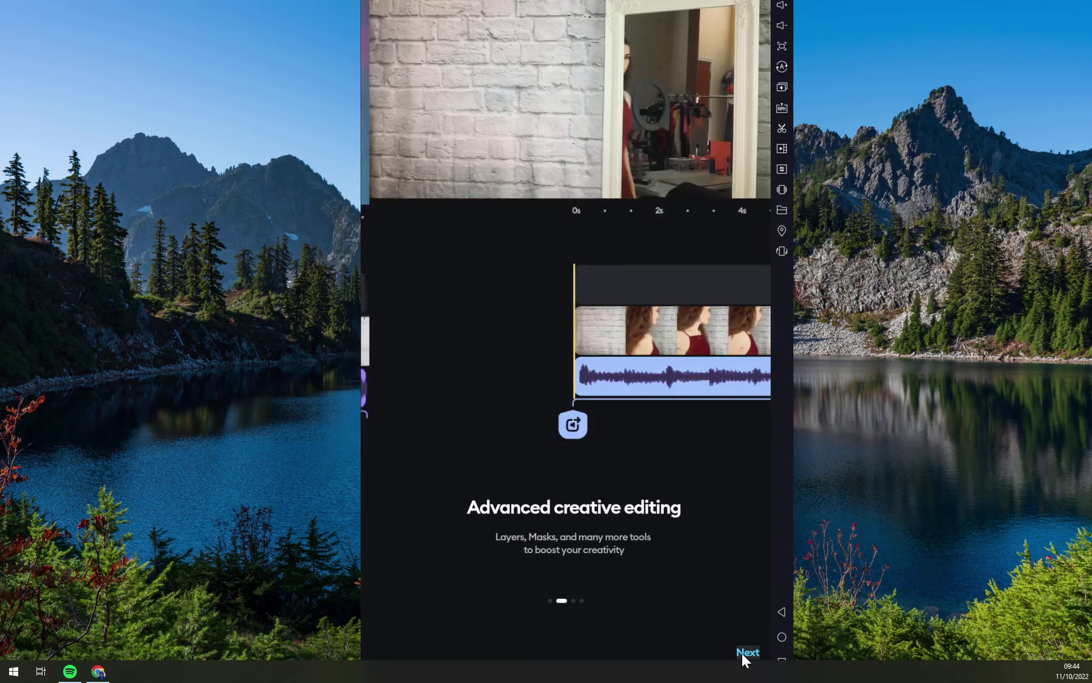
left_click(741, 653)
left_click(741, 653)
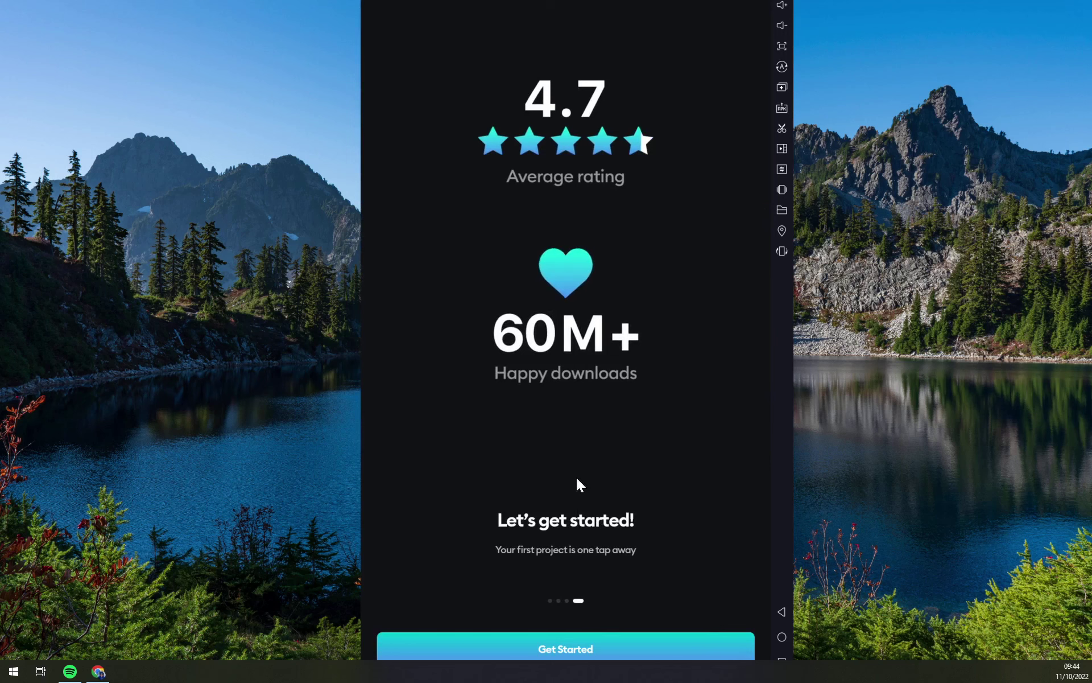
left_click(558, 649)
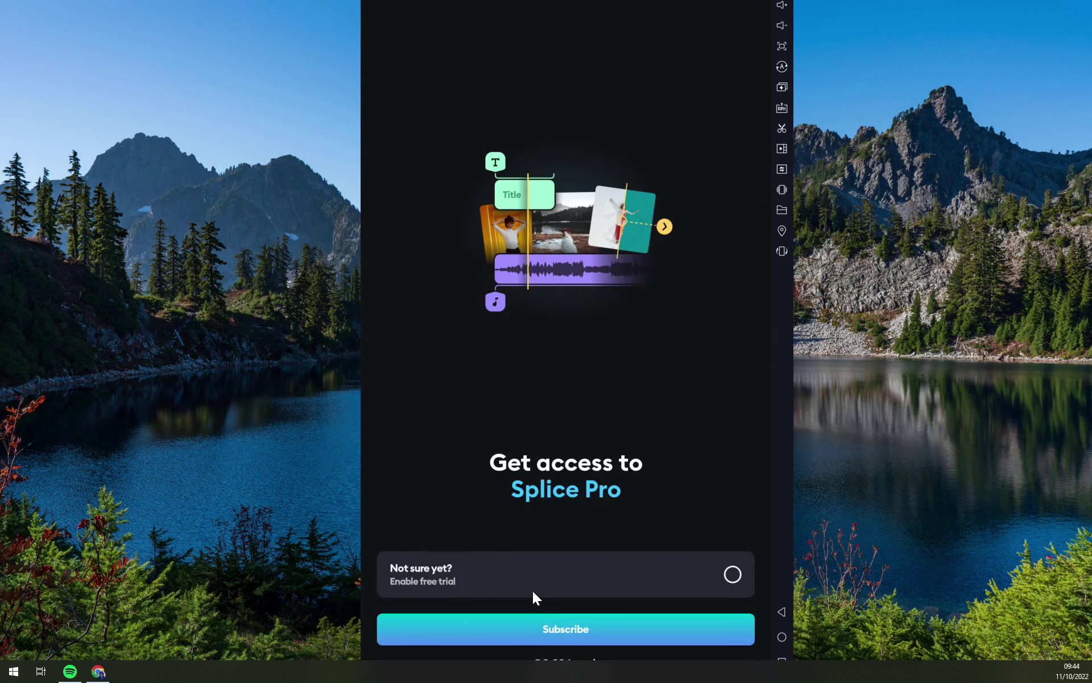